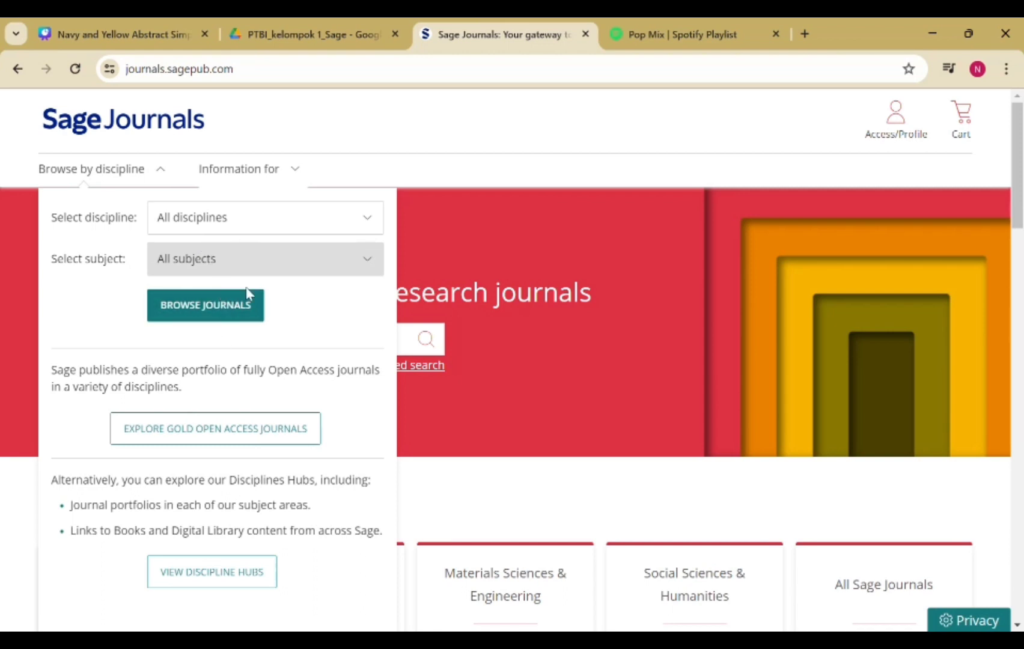
Dismiss the discipline browsing options and open the Advanced search page.
left_click(438, 201)
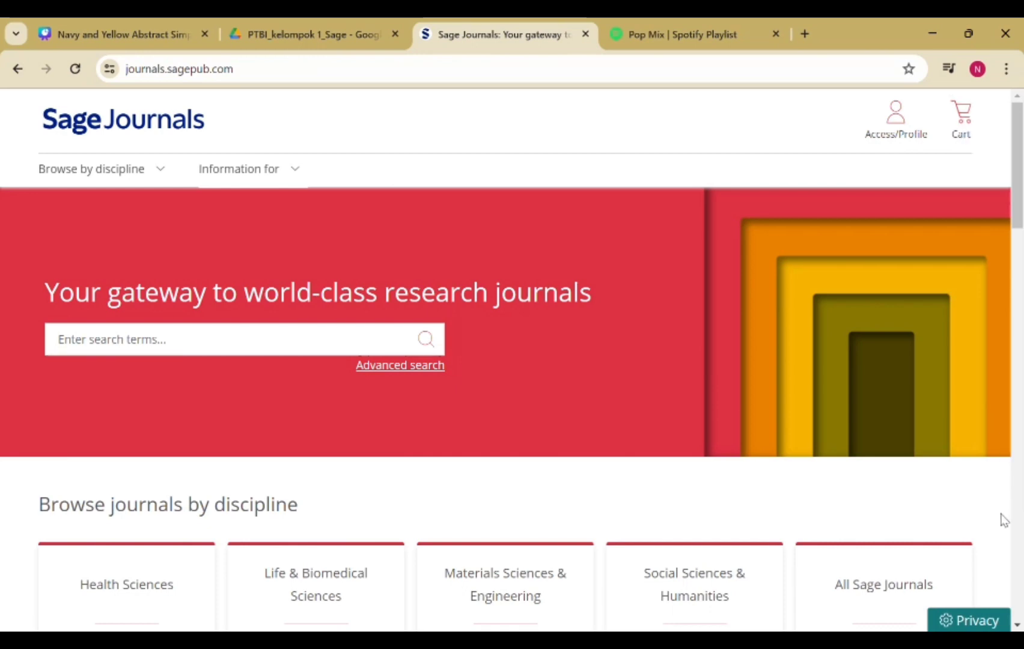
left_click(234, 347)
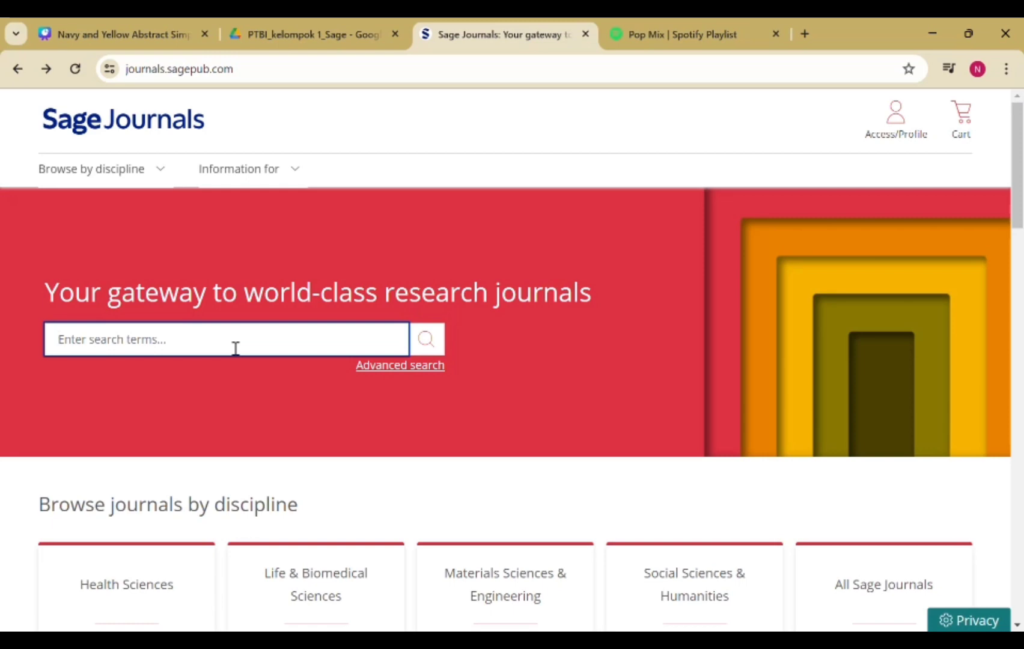
left_click(373, 370)
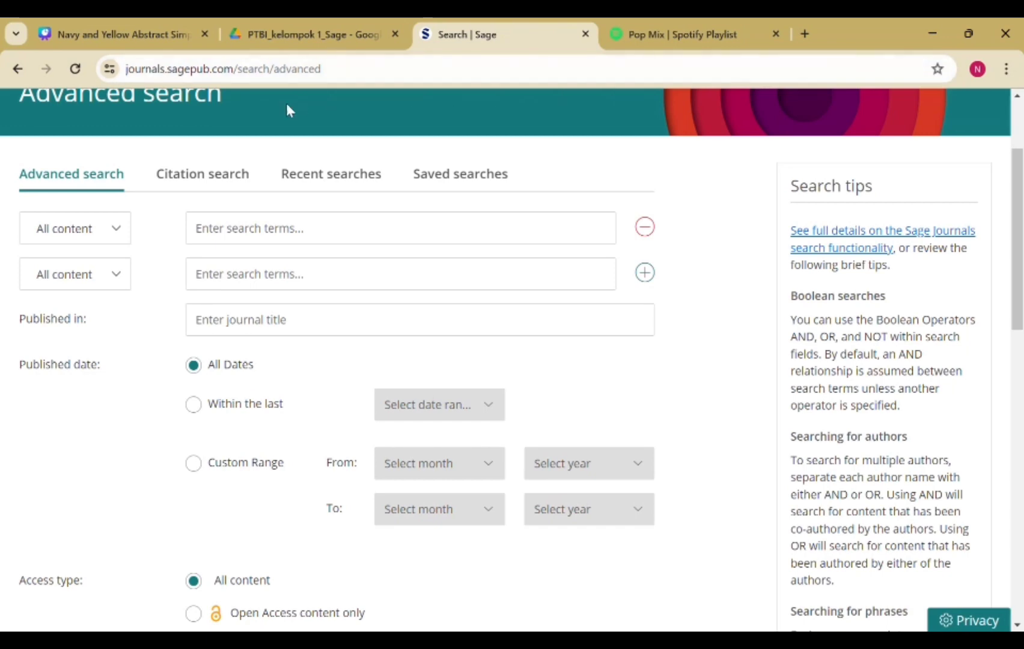
Remove the extra search row and enter "library science" as the search term for all content.
left_click(644, 226)
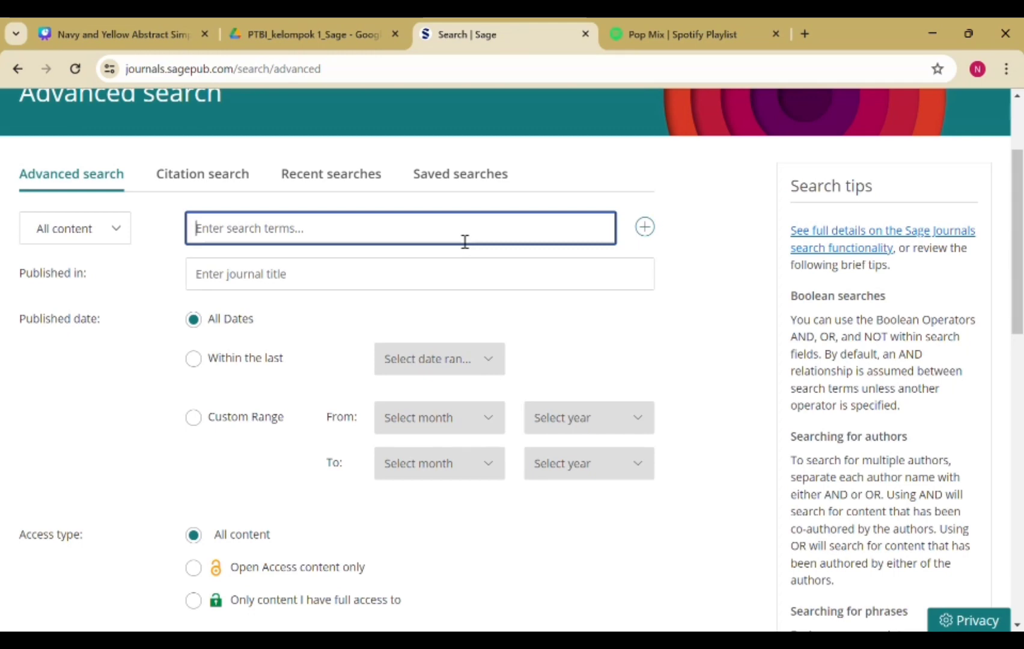
type("li")
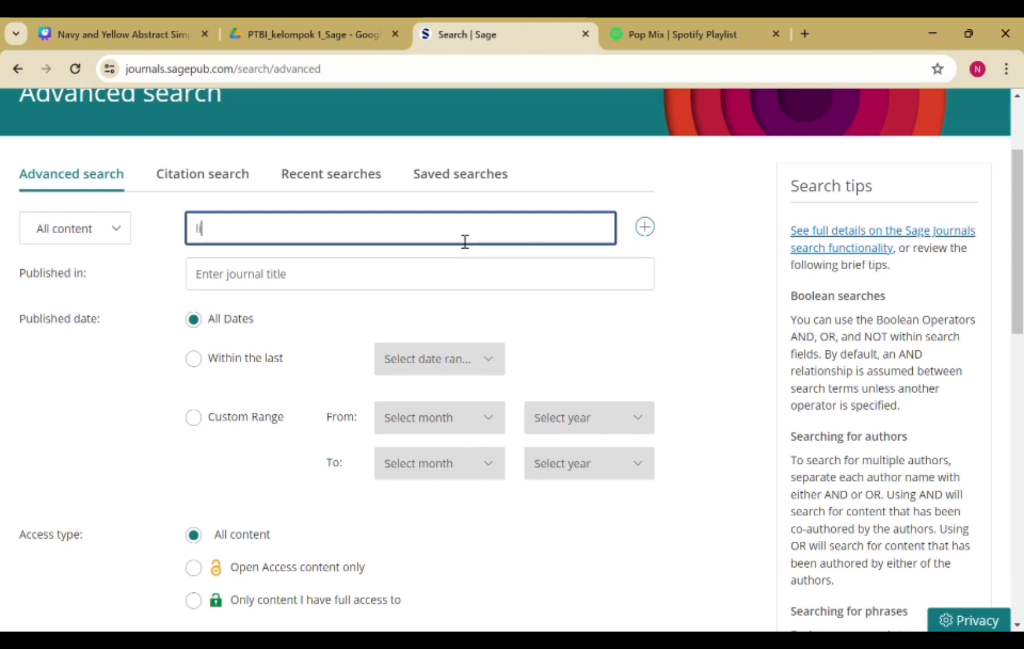
type("brary scie")
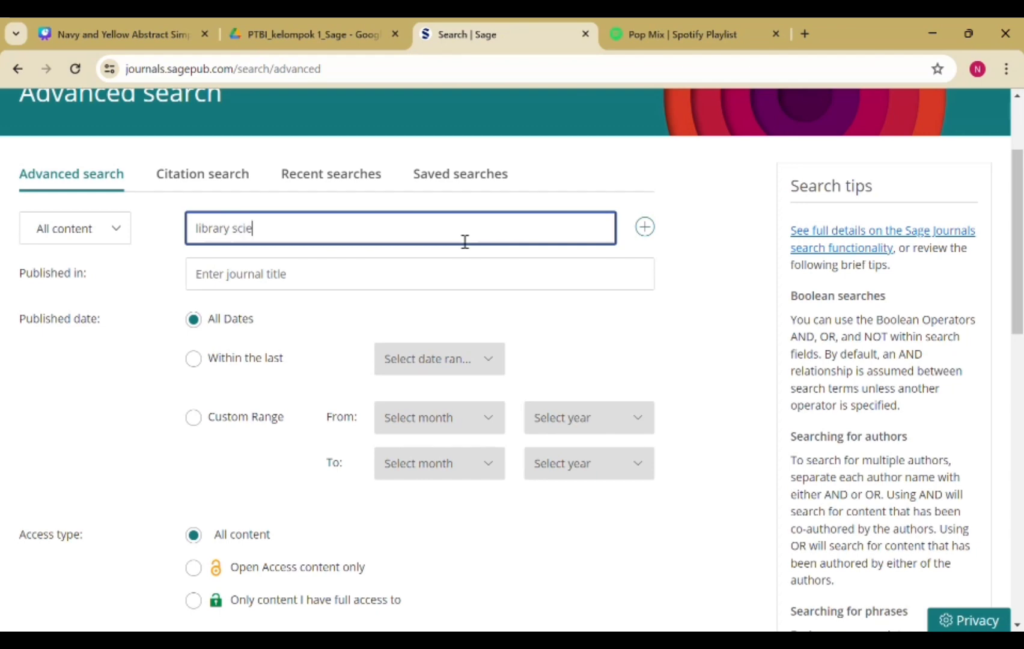
type("nce")
left_click(113, 232)
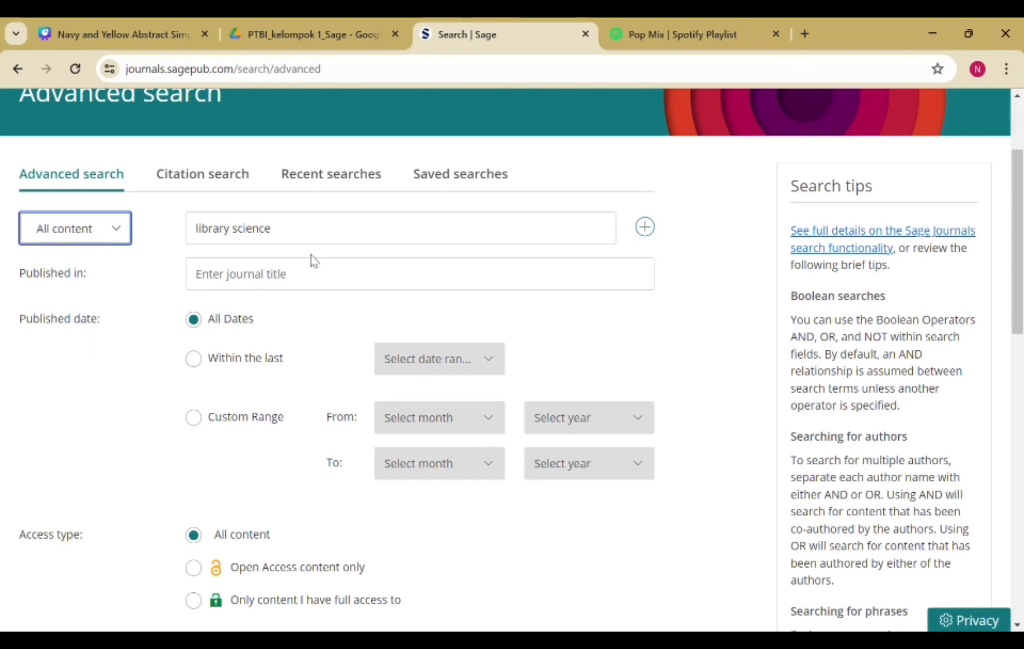
Add a second search row and enter "history" as its search term for all content.
left_click(653, 226)
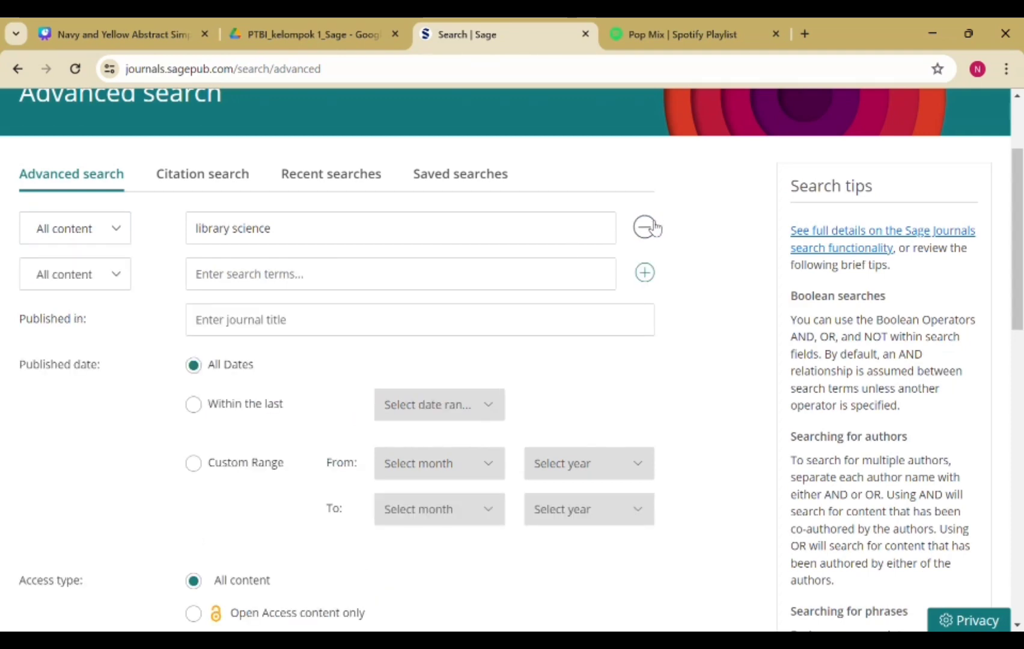
left_click(560, 280)
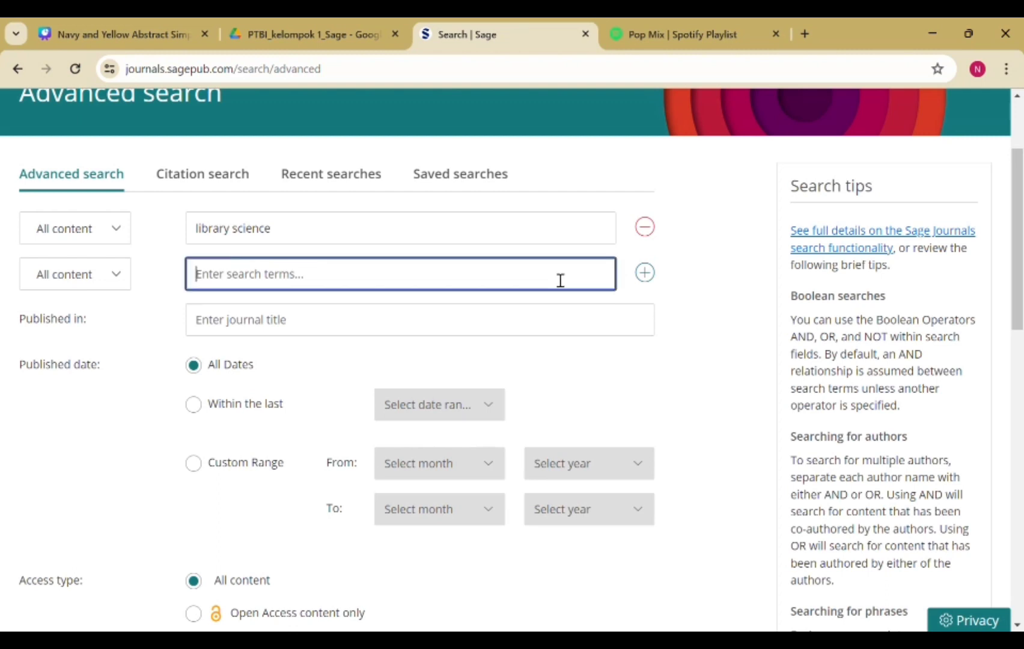
type("history")
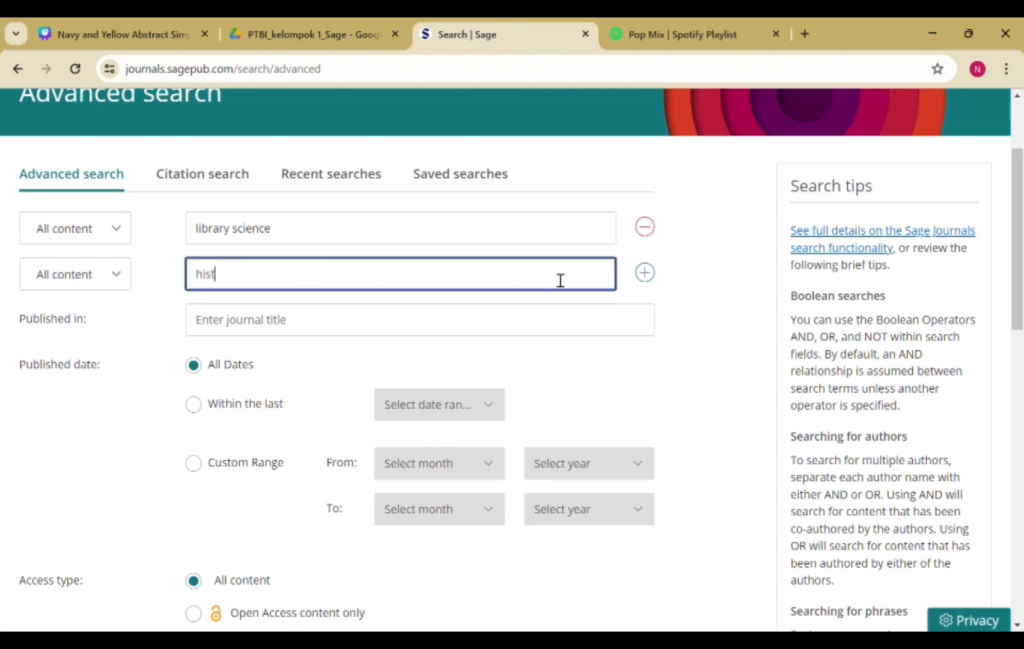
left_click(353, 313)
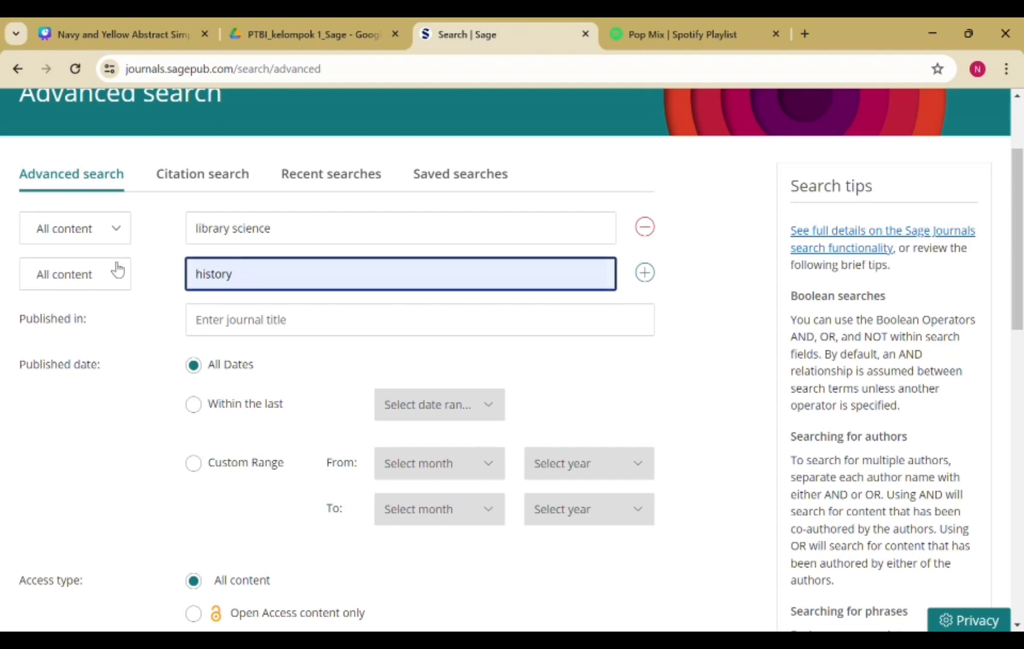
Limit the access type to Open Access content only and run the advanced search.
scroll(568, 252, "down", 1)
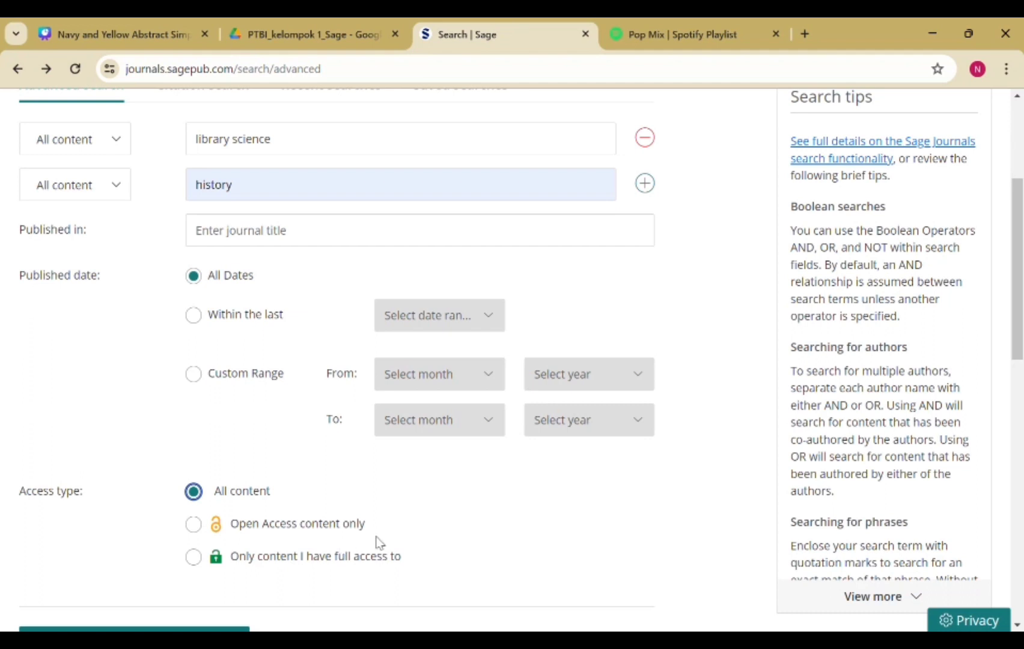
left_click(193, 525)
left_click(194, 531)
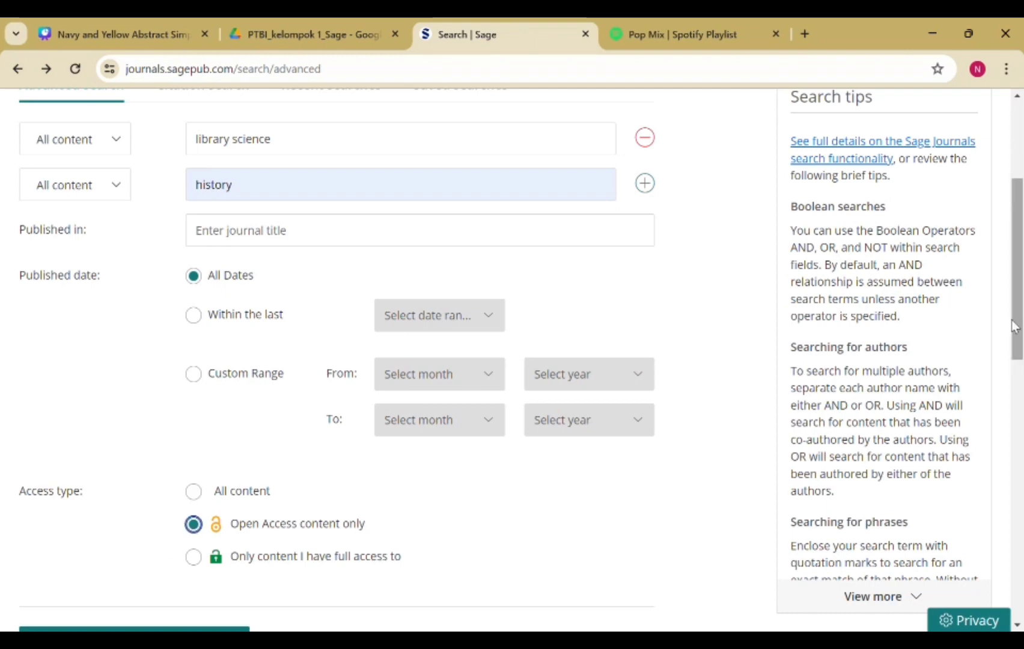
left_click_drag(1016, 320, 1022, 376)
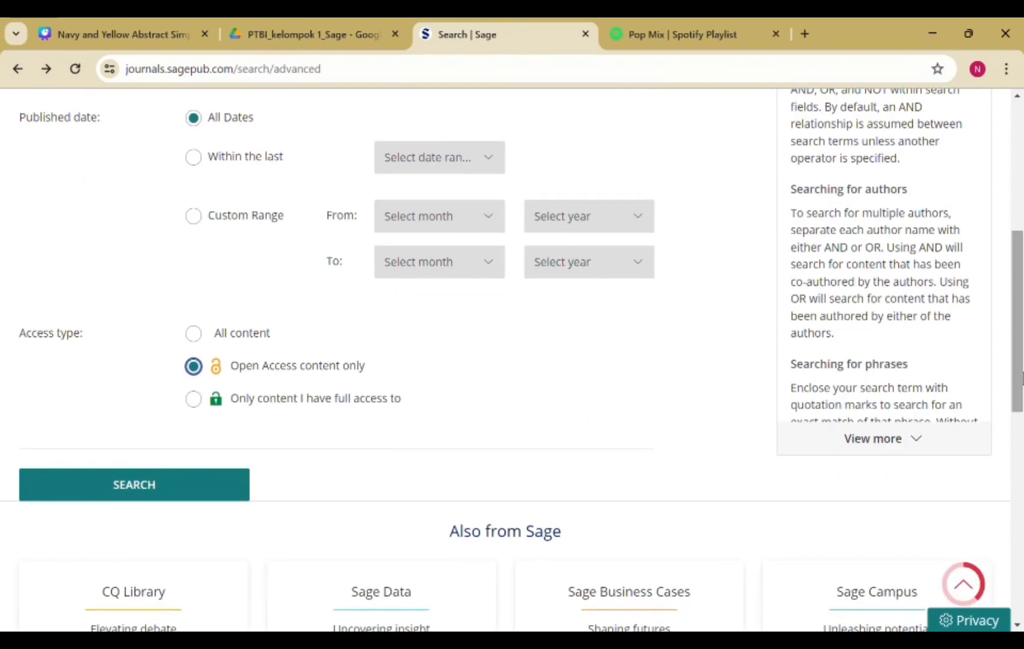
left_click(202, 492)
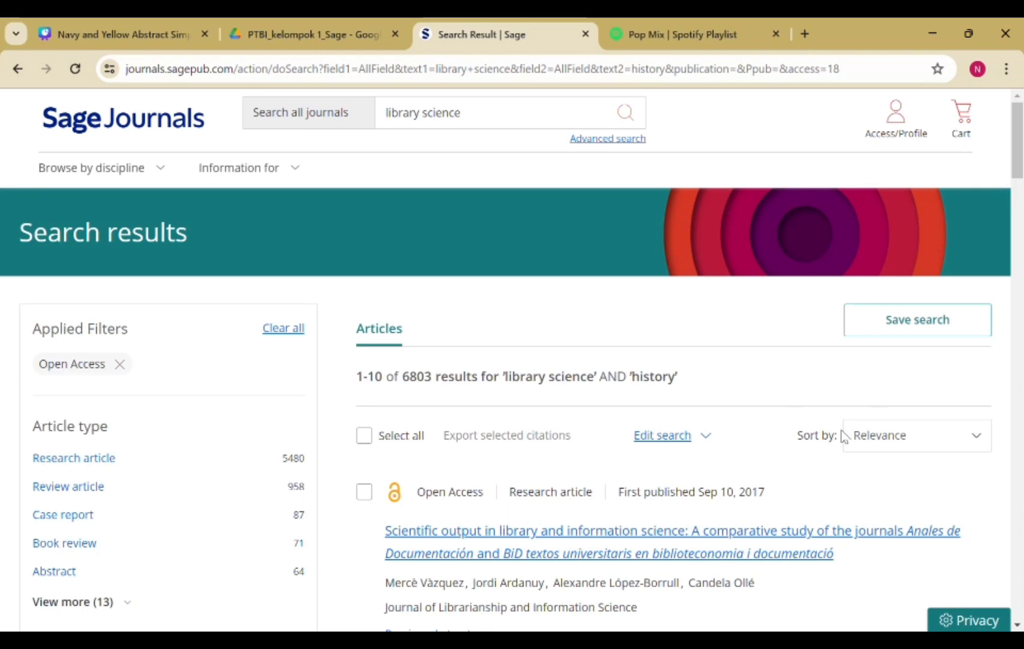
left_click(901, 432)
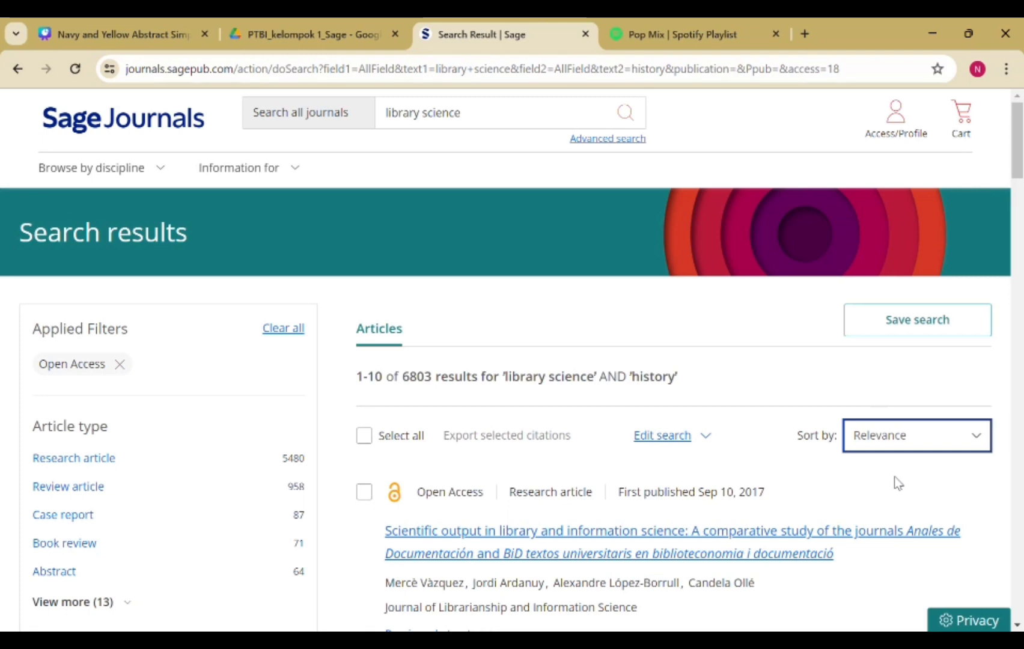
left_click(810, 461)
left_click(879, 438)
left_click(411, 390)
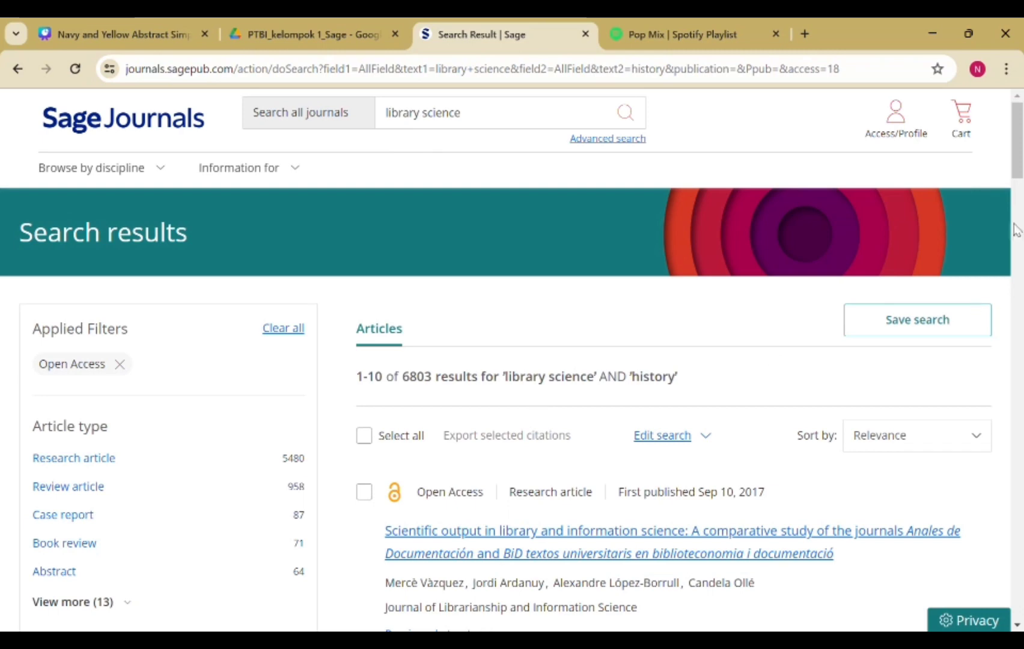
Edit the current search so that both "library science" and "history" are looked up in the Title field.
left_click(663, 444)
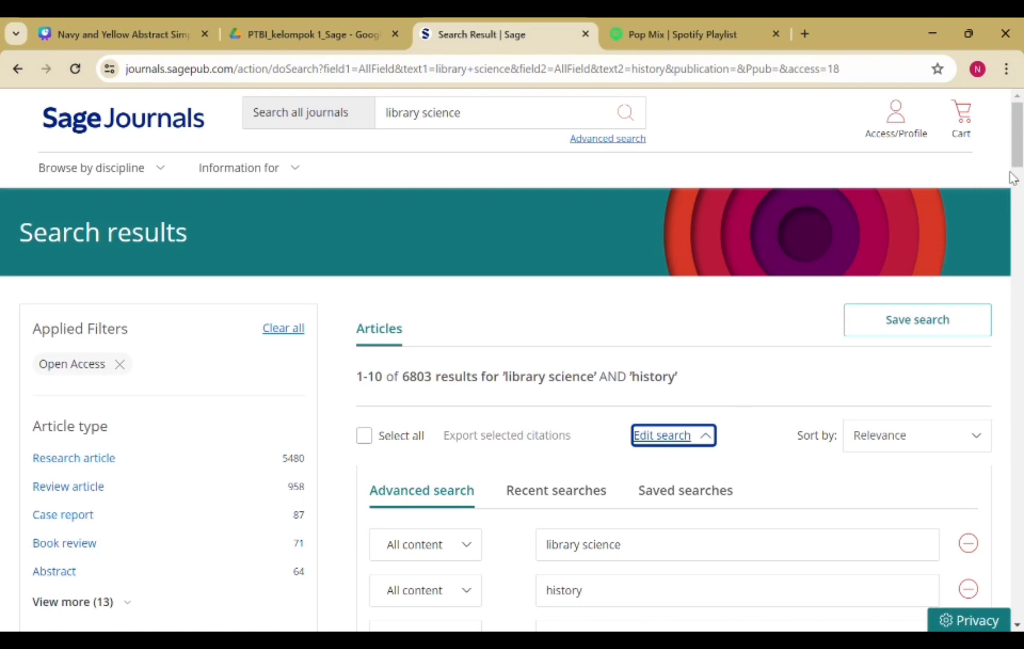
left_click_drag(1017, 157, 1018, 201)
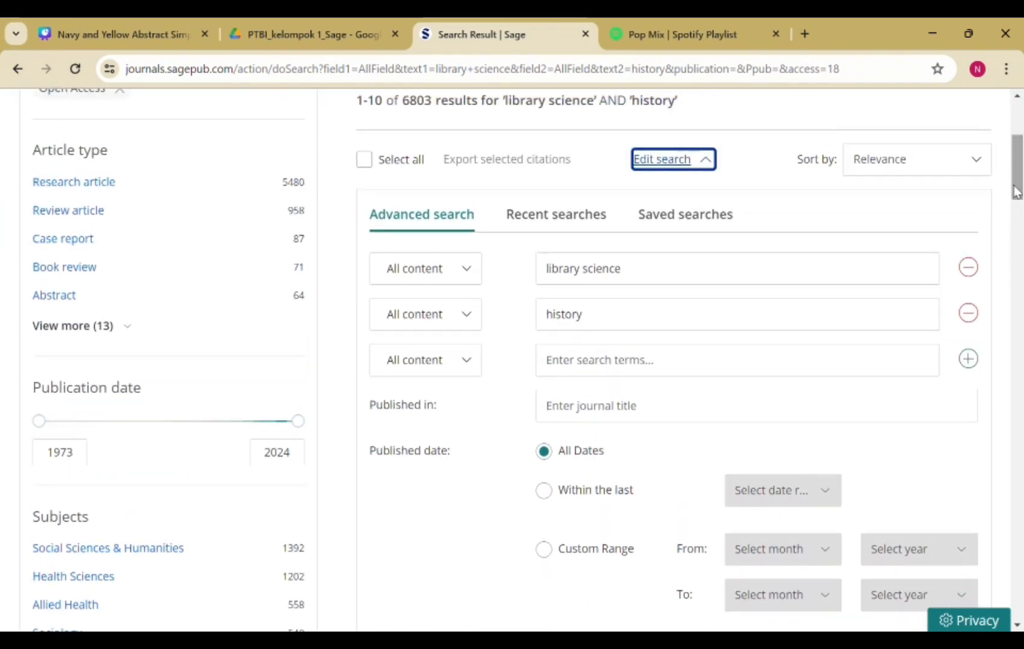
left_click(448, 278)
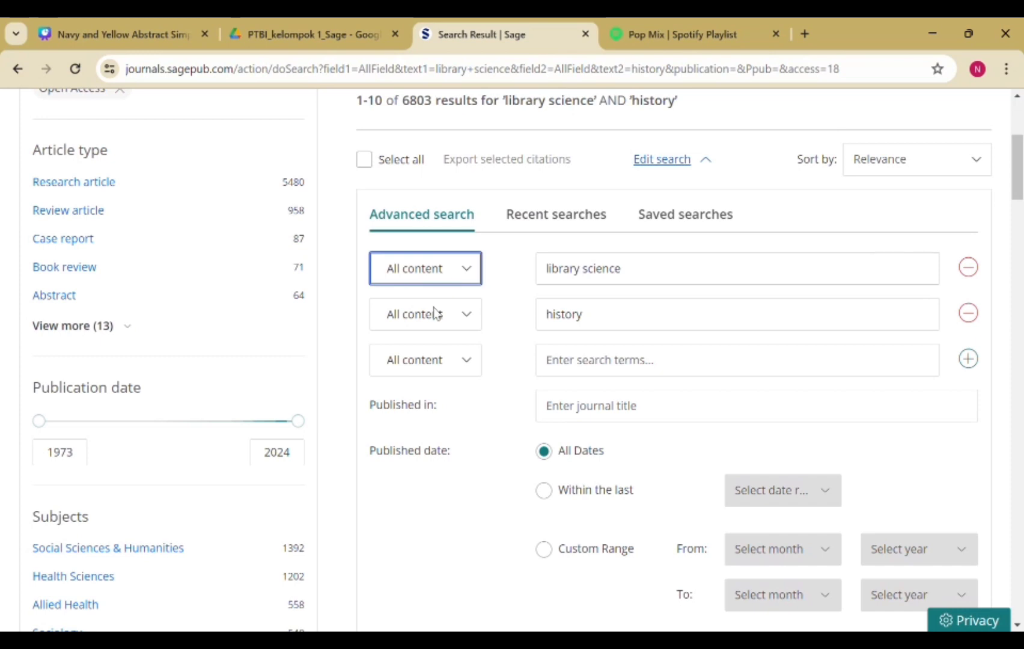
key("Down")
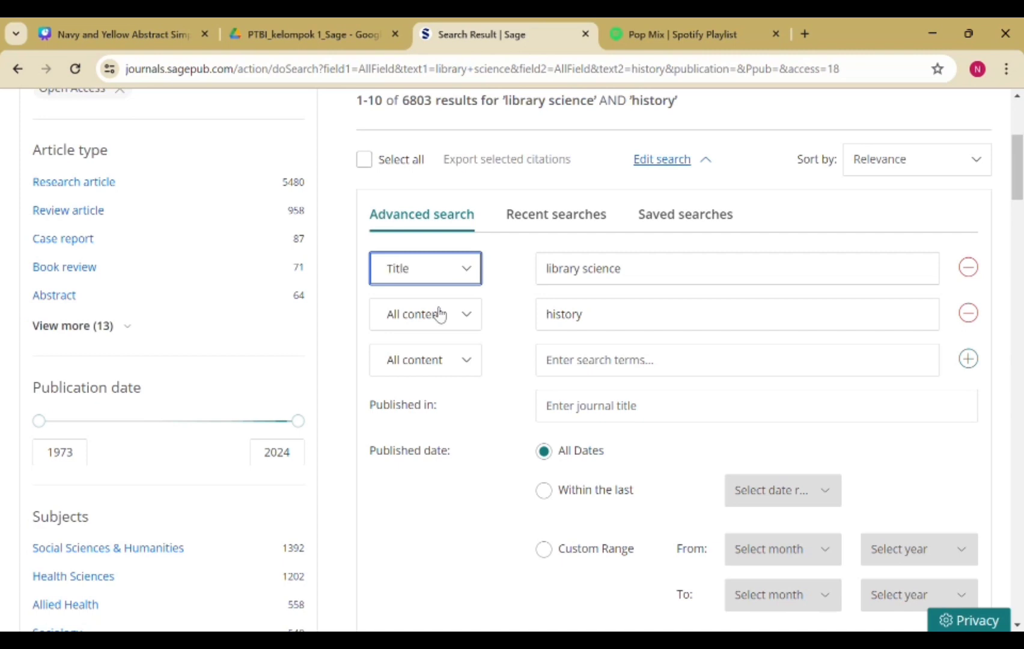
left_click(440, 314)
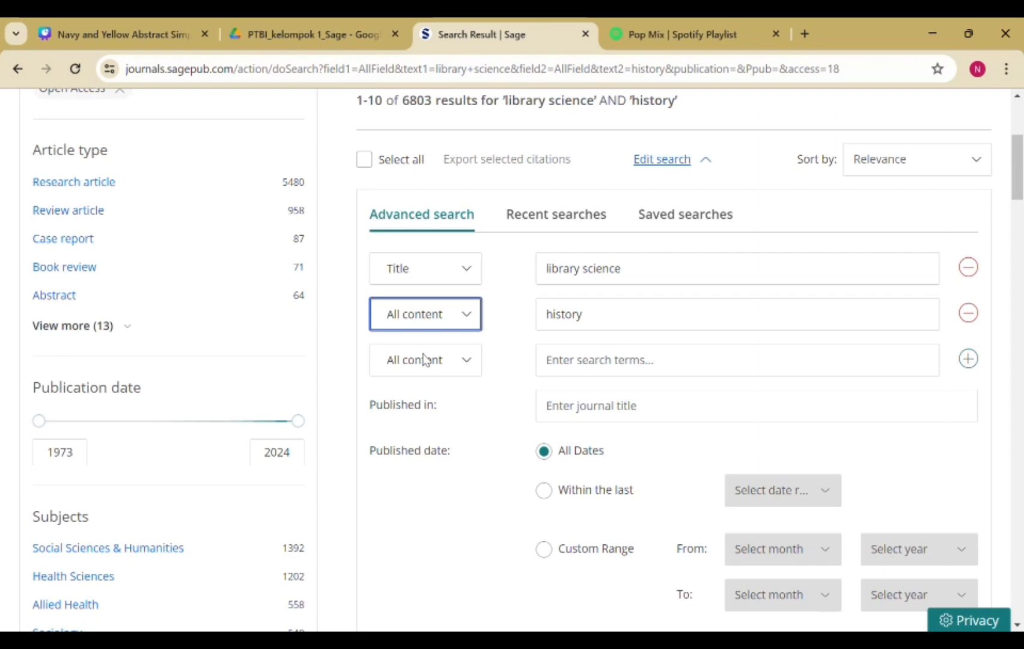
key("Down")
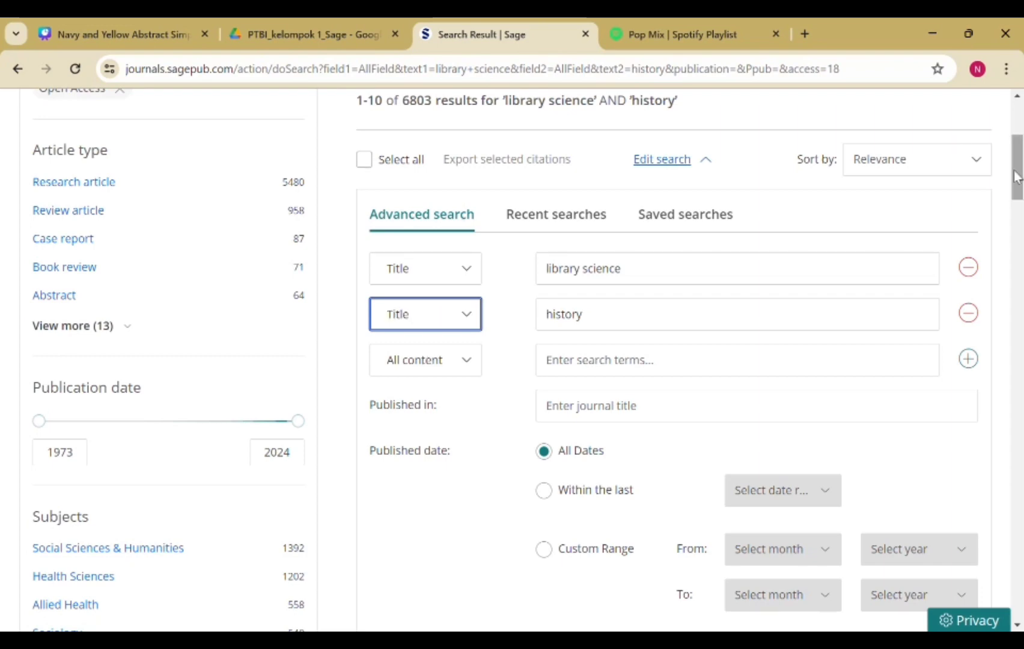
Restrict the edited search to Open Access content only and run it again.
left_click_drag(1016, 174, 1017, 218)
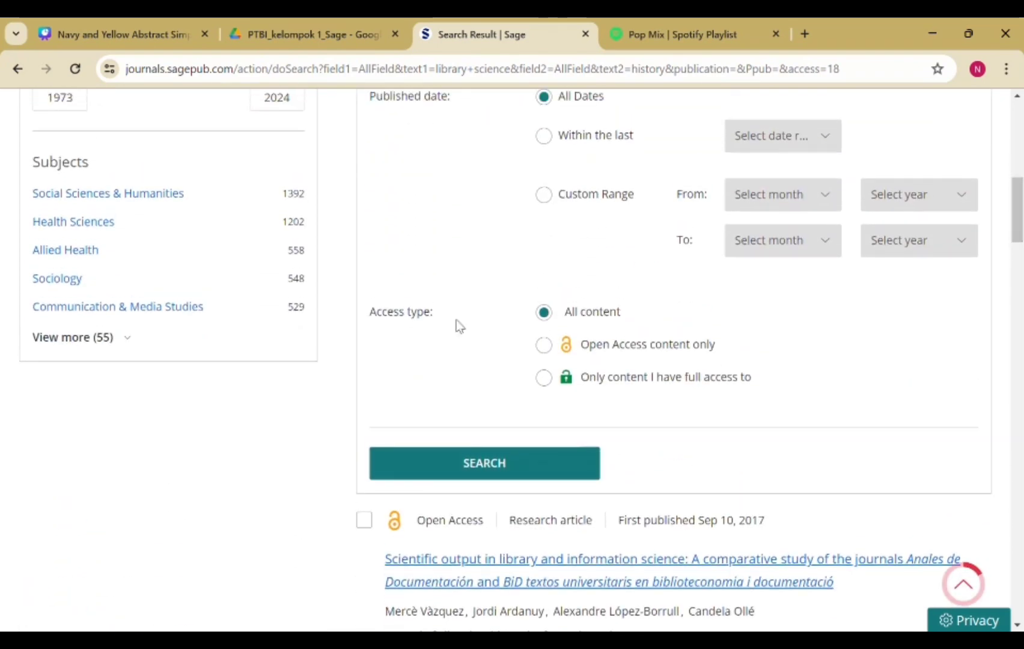
left_click(543, 353)
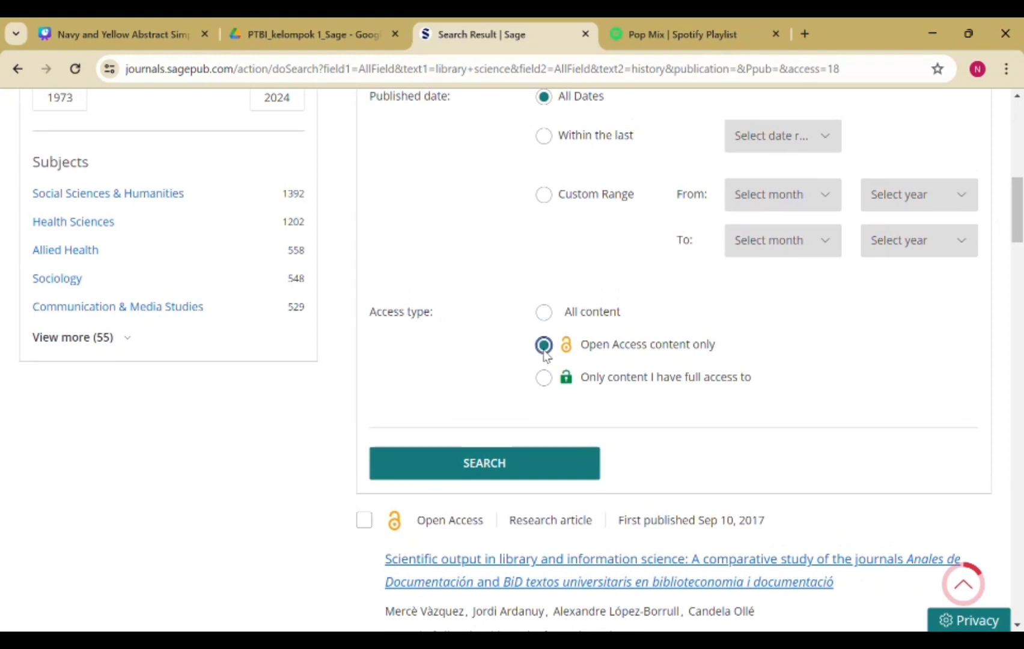
left_click(529, 462)
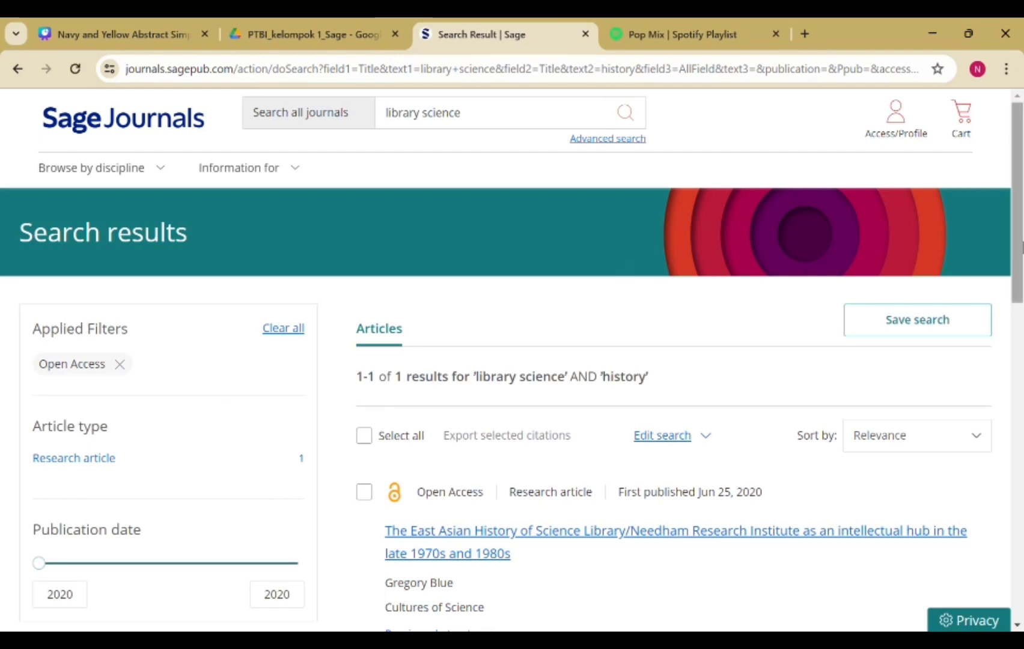
Preview the abstract of the article on the East Asian History of Science Library in the search results.
scroll(1017, 240, "down", 3)
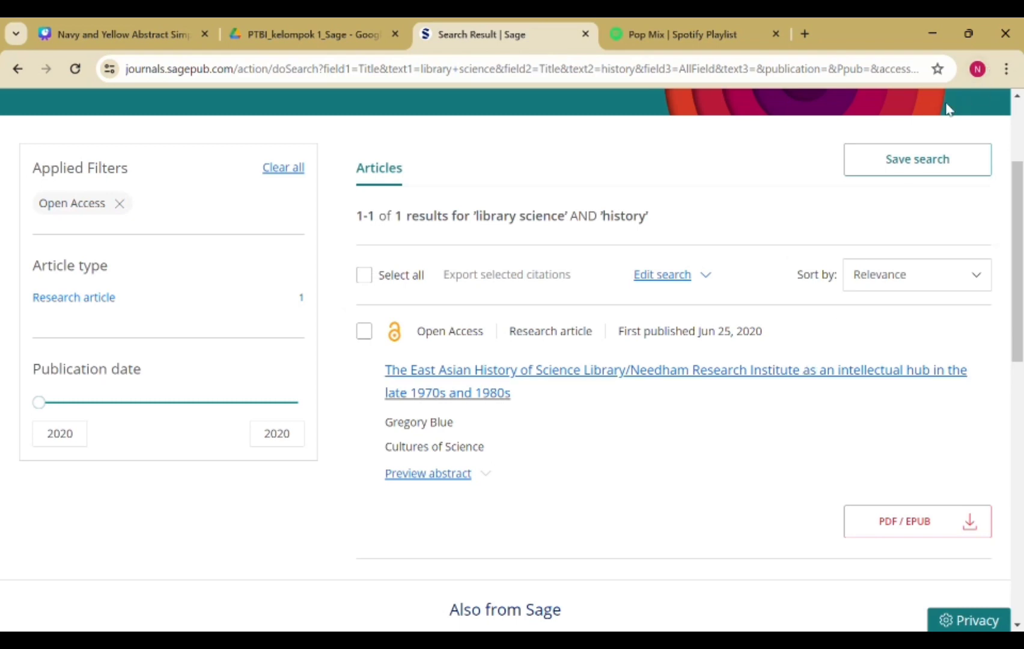
left_click(438, 490)
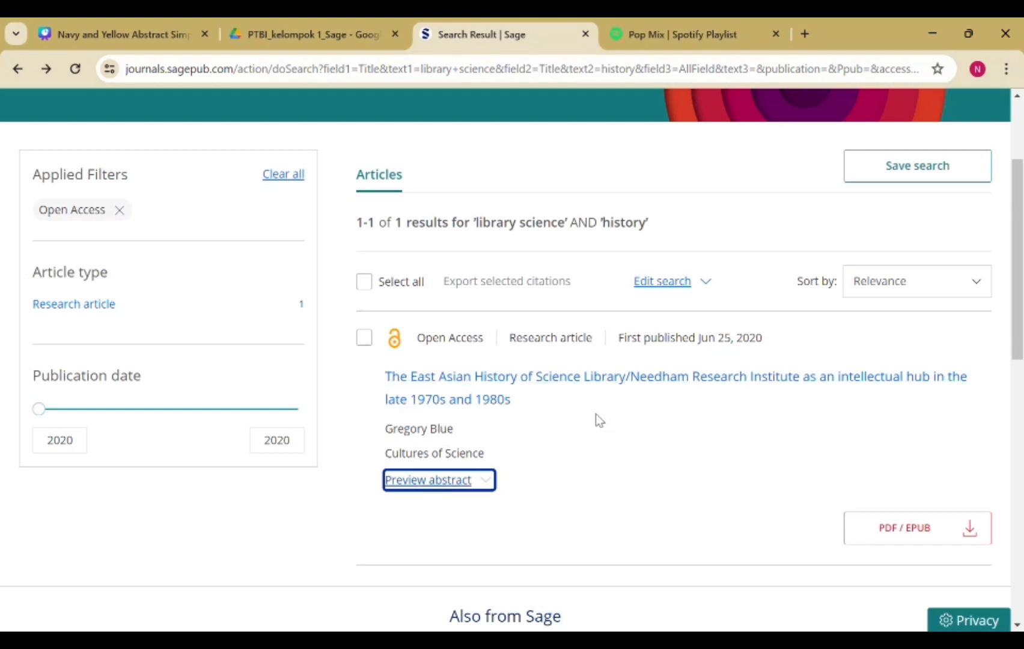
left_click(445, 481)
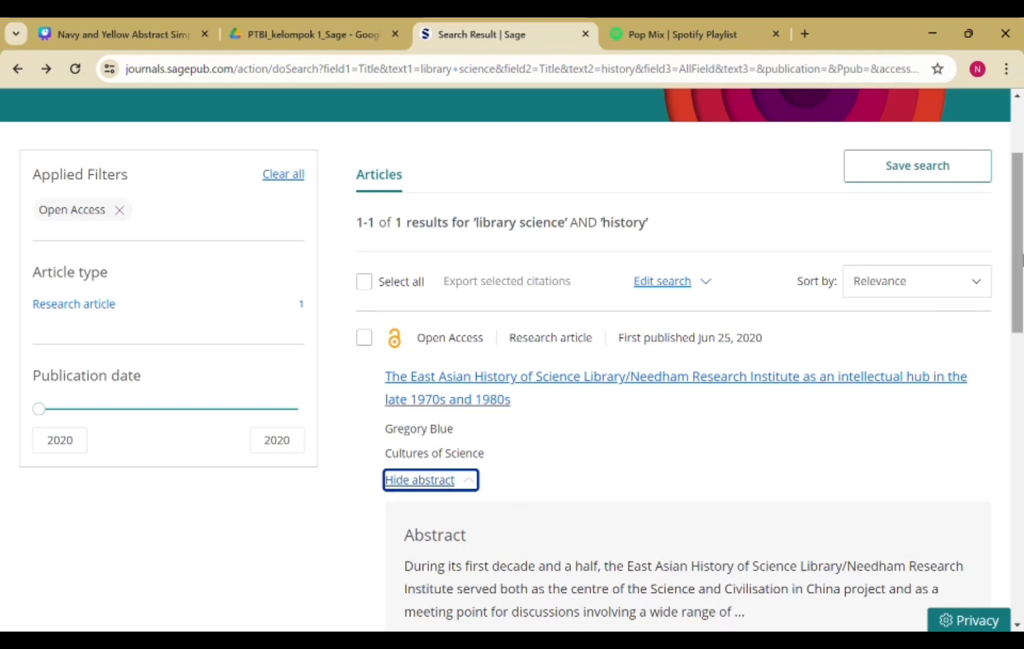
scroll(1017, 240, "down", 1)
scroll(672, 404, "down", 2)
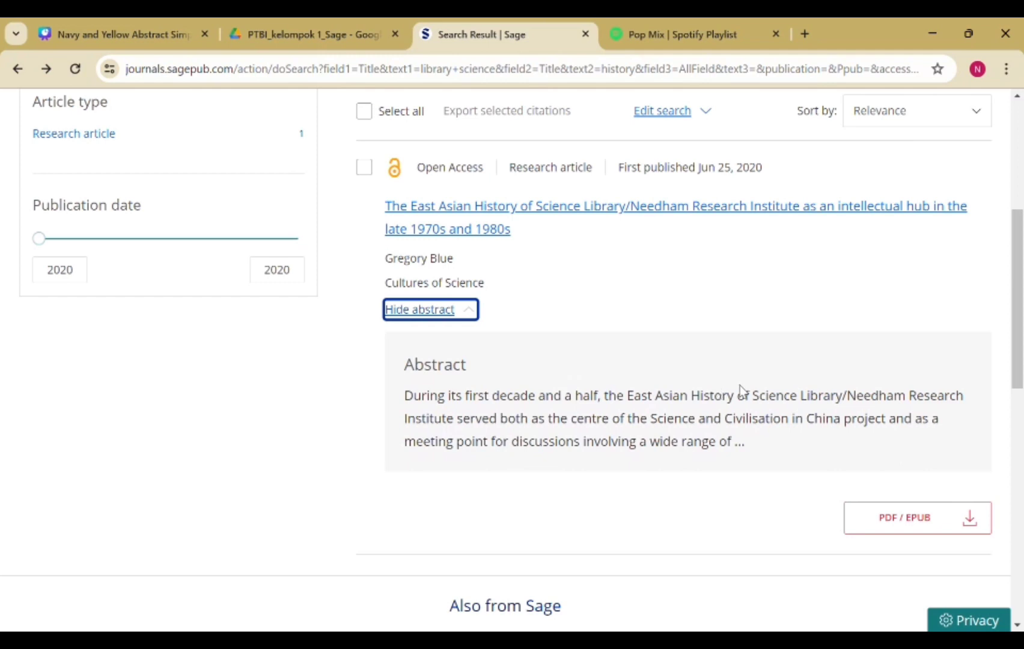
Open the article's PDF/EPUB version in the reader and return to the search results.
left_click(869, 525)
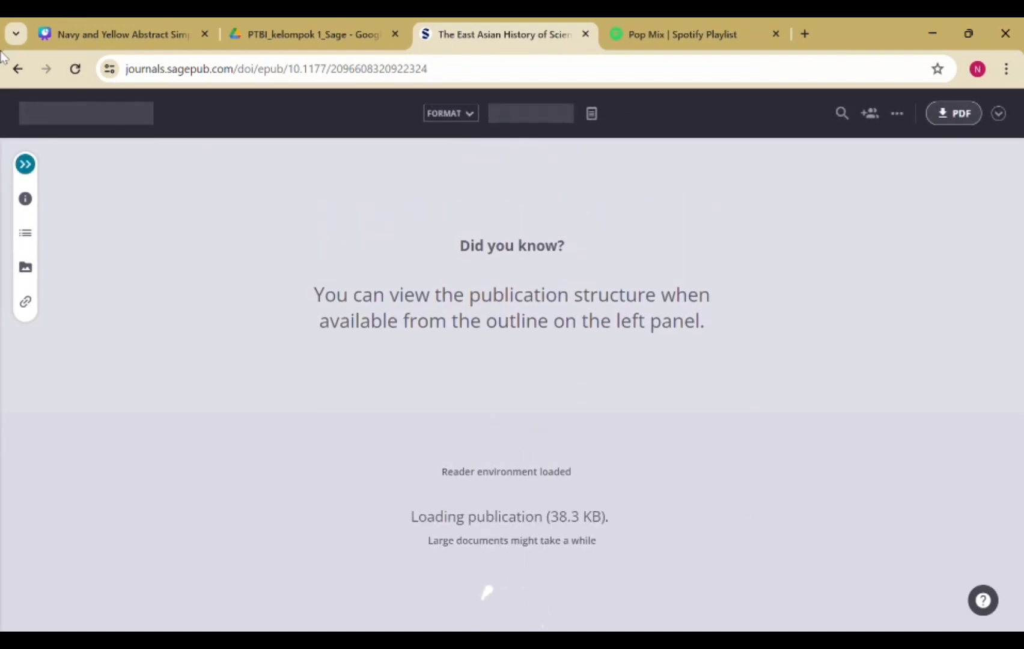
left_click(17, 69)
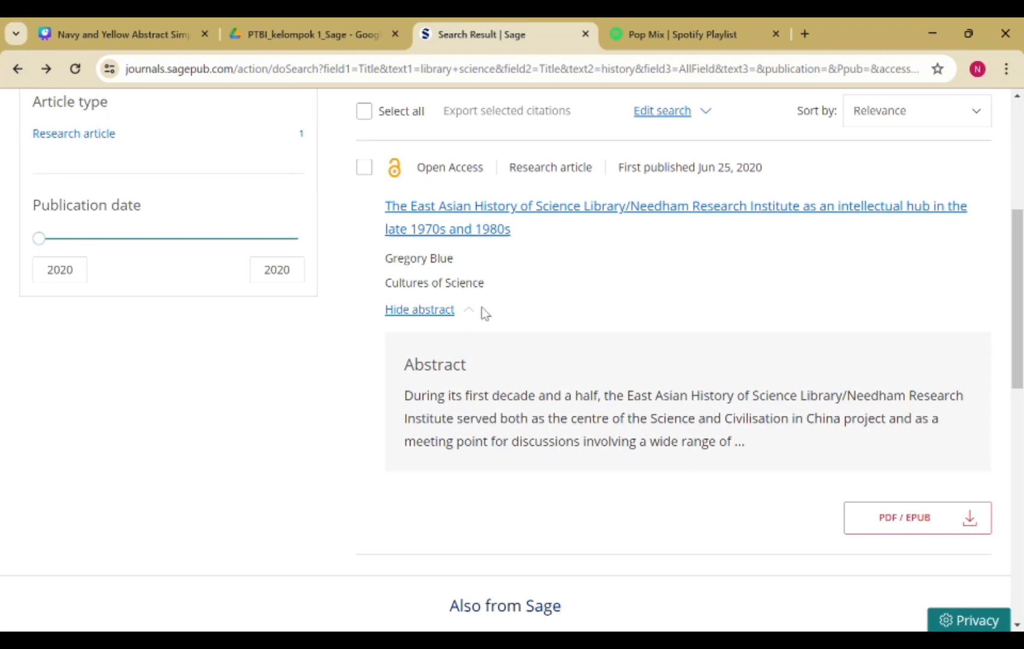
Open the full article page from its title in the results and read the abstract and opening text.
left_click(423, 225)
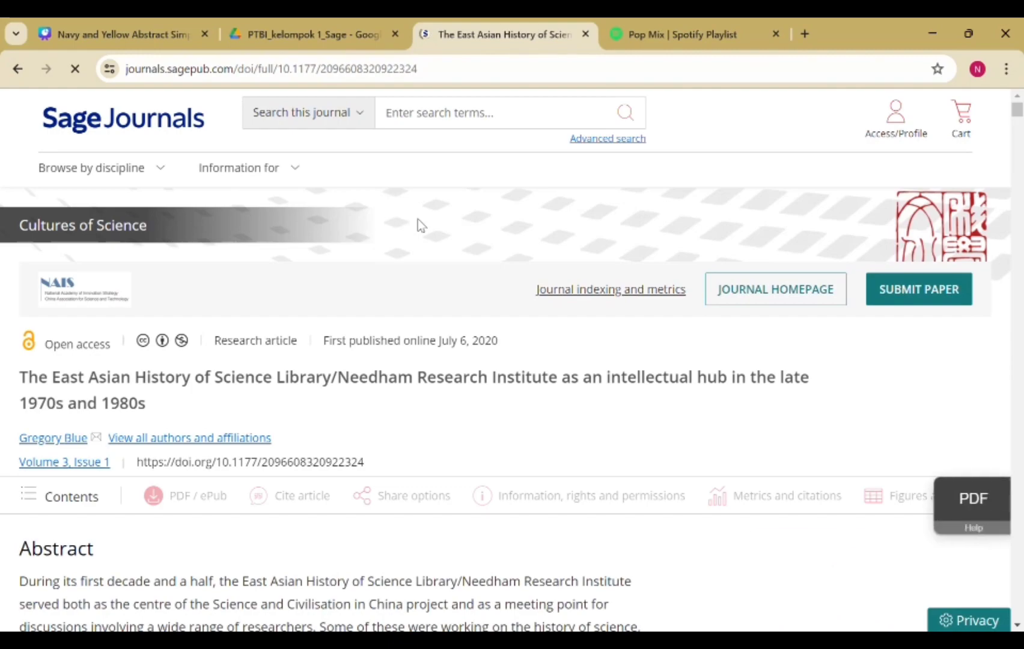
scroll(417, 218, "down", 3)
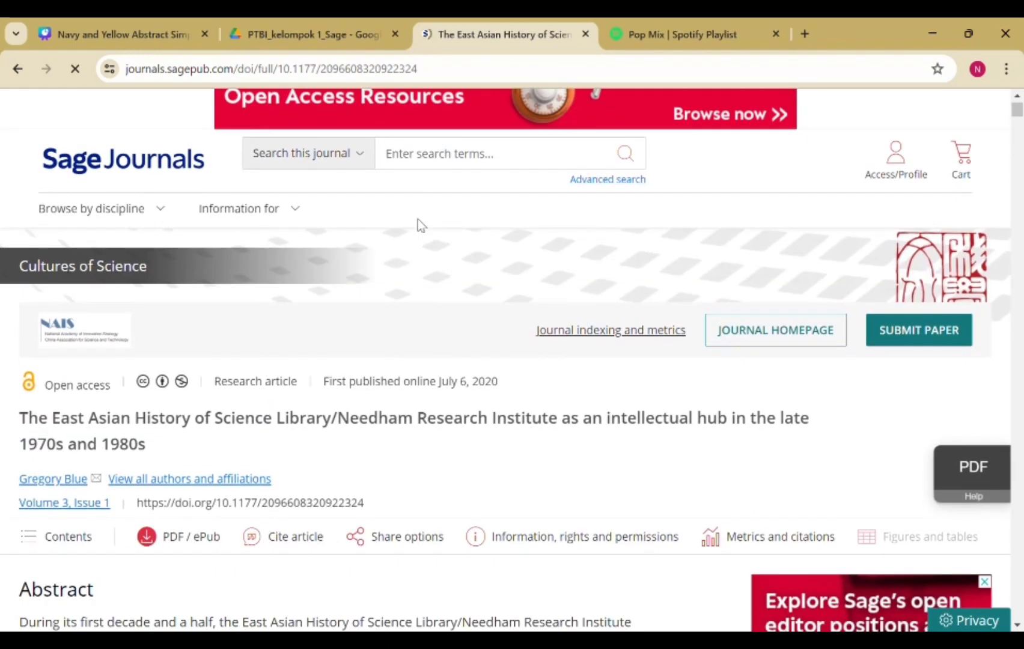
scroll(418, 218, "down", 6)
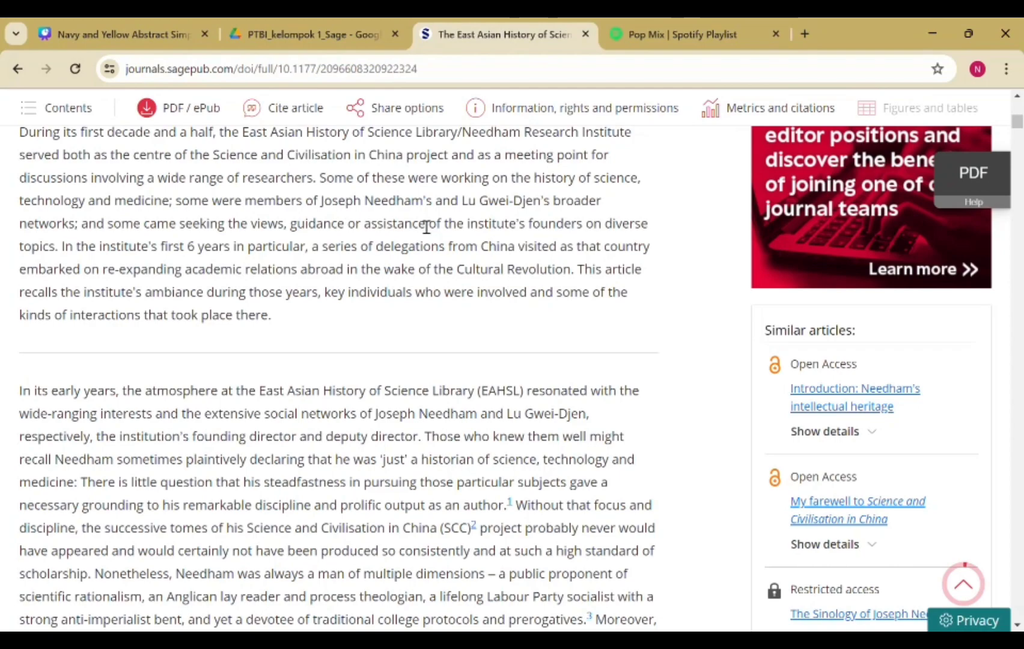
Leave the article and go back through the search results and advanced search to the Sage Journals home page.
scroll(427, 226, "up", 3)
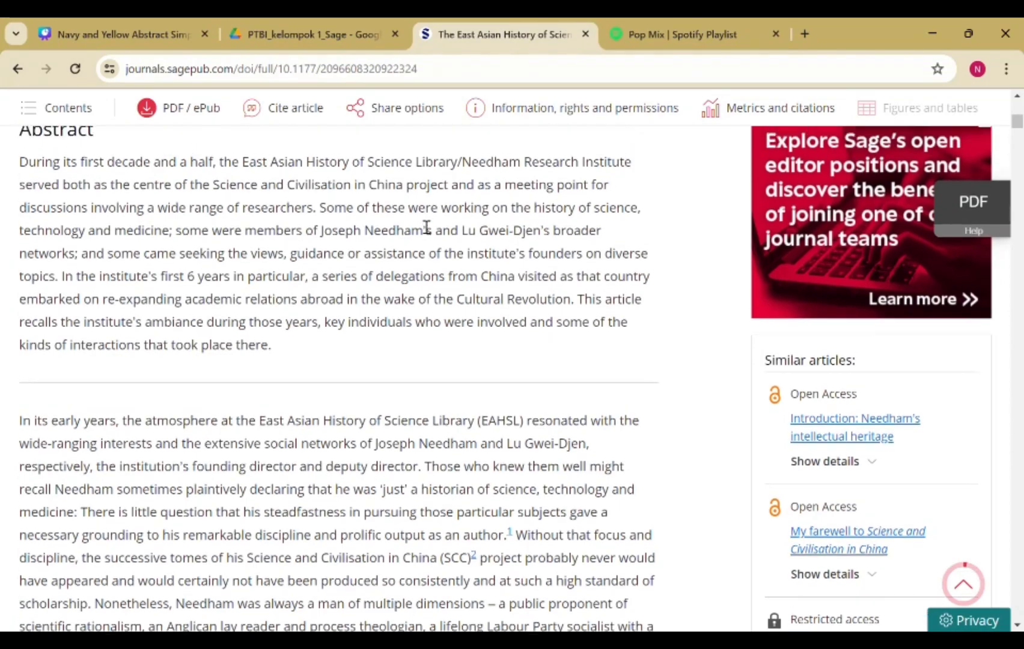
scroll(419, 224, "up", 2)
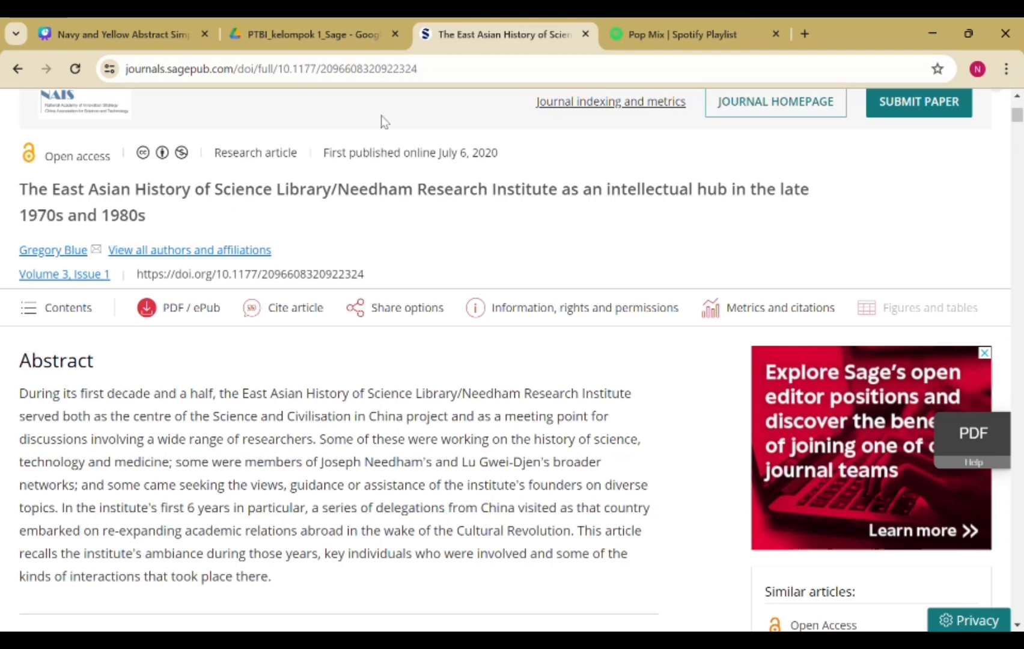
left_click(19, 69)
left_click(19, 70)
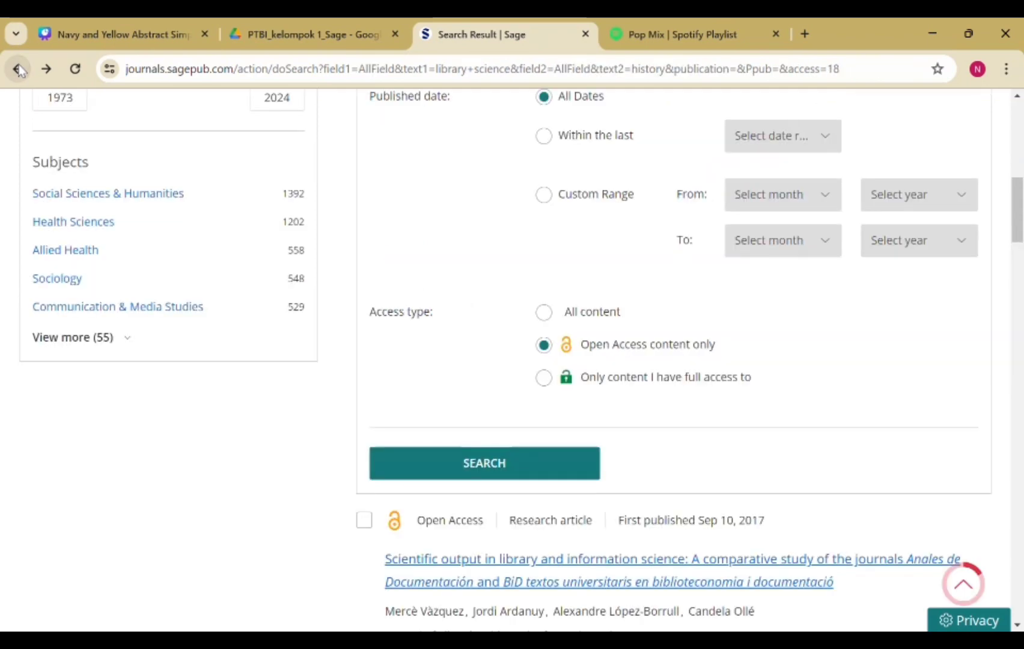
left_click(18, 70)
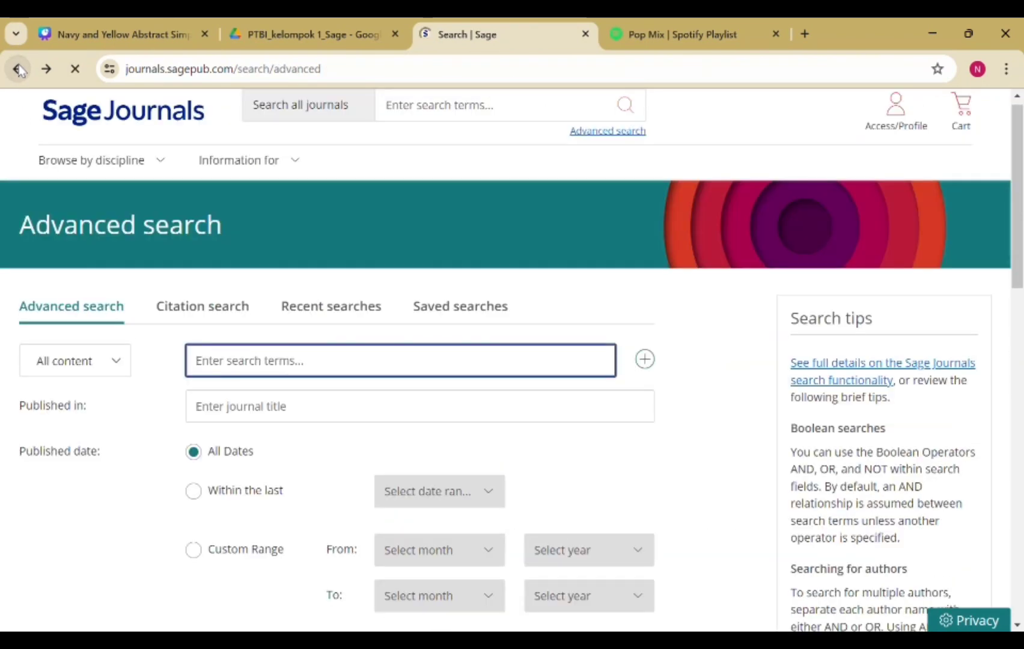
left_click(18, 69)
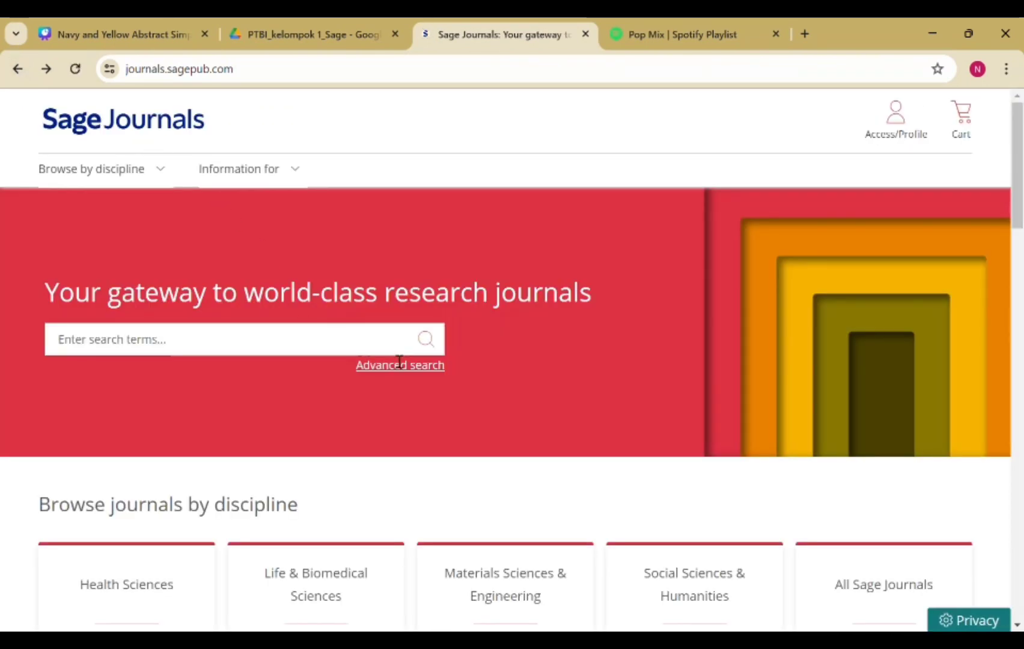
Reopen advanced search from the home page and view its citation search, recent searches and saved searches sections.
left_click(399, 364)
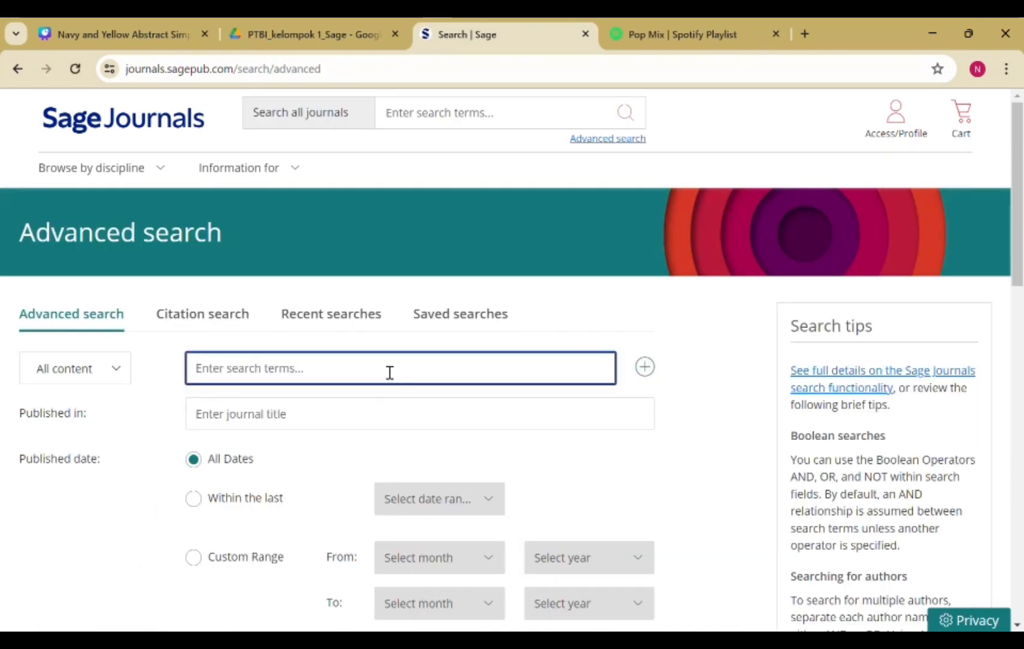
left_click(234, 317)
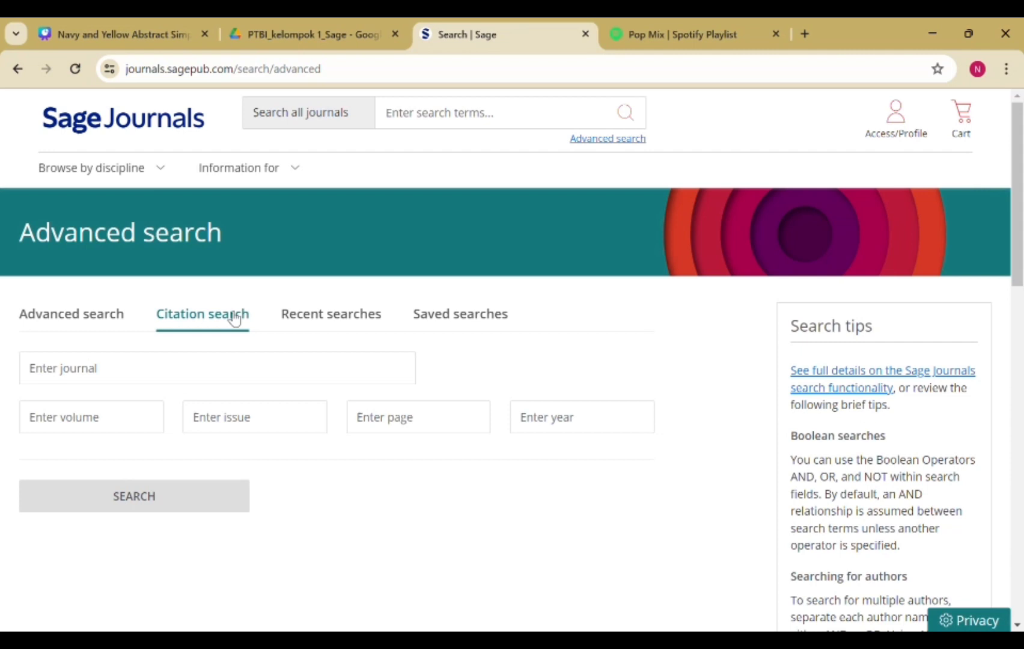
left_click(309, 323)
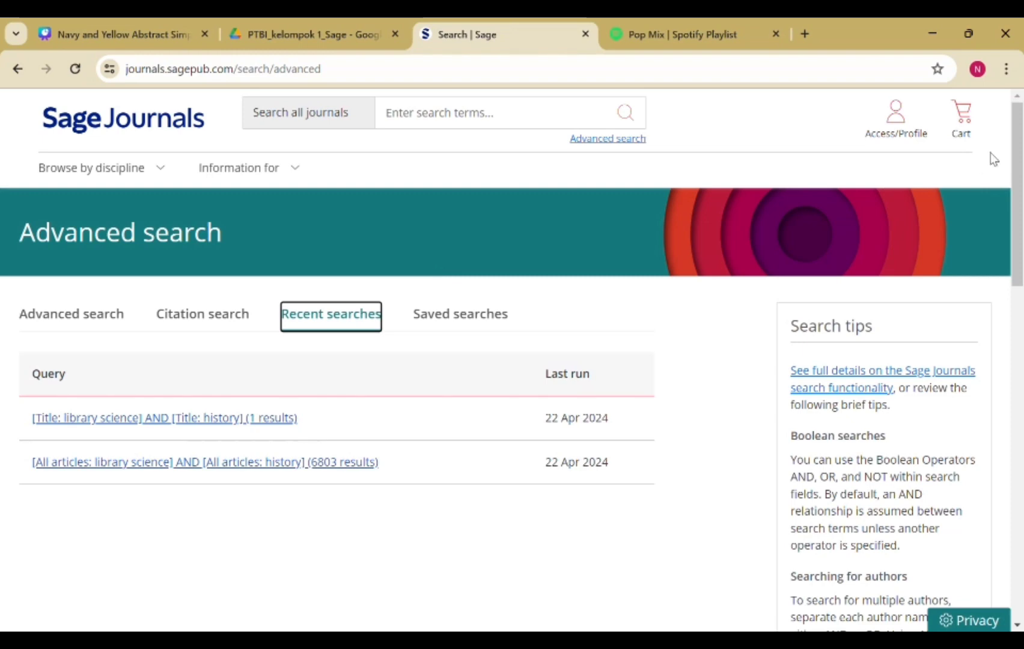
scroll(1019, 150, "down", 2)
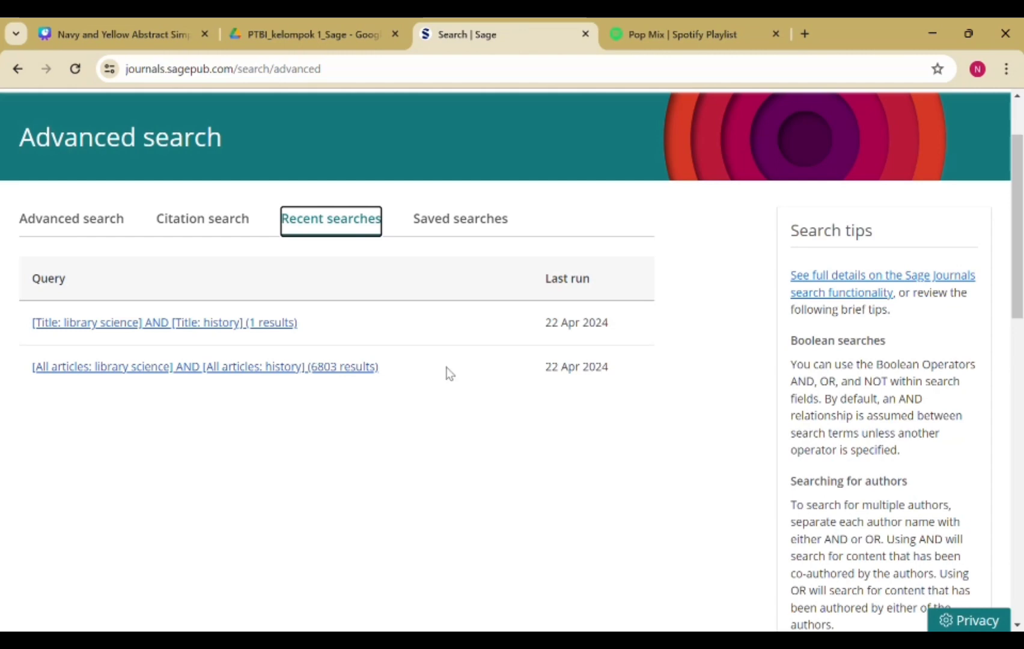
left_click(442, 222)
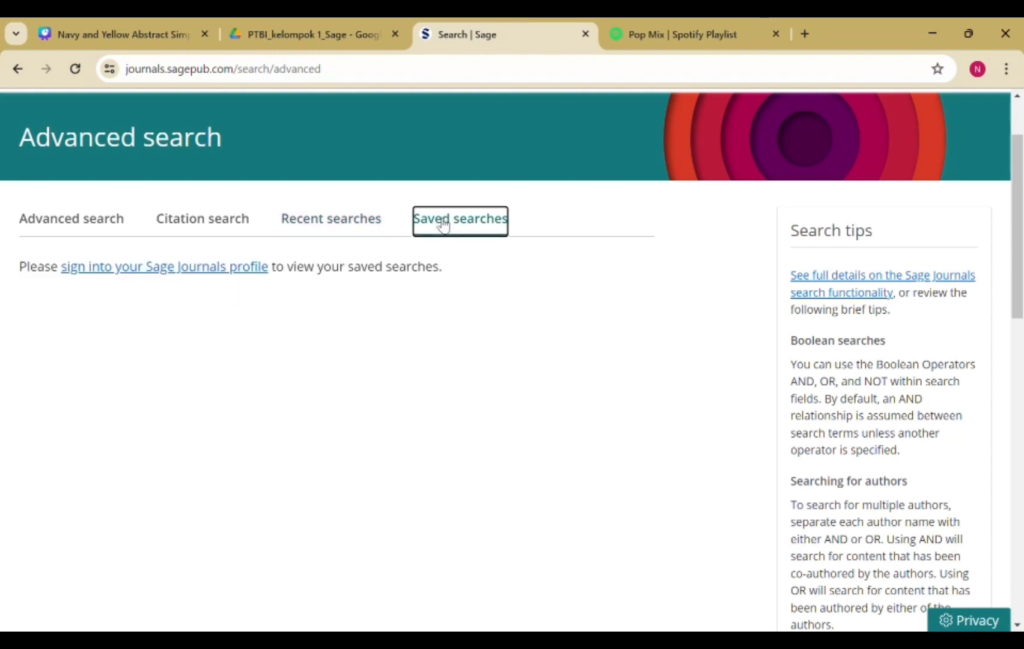